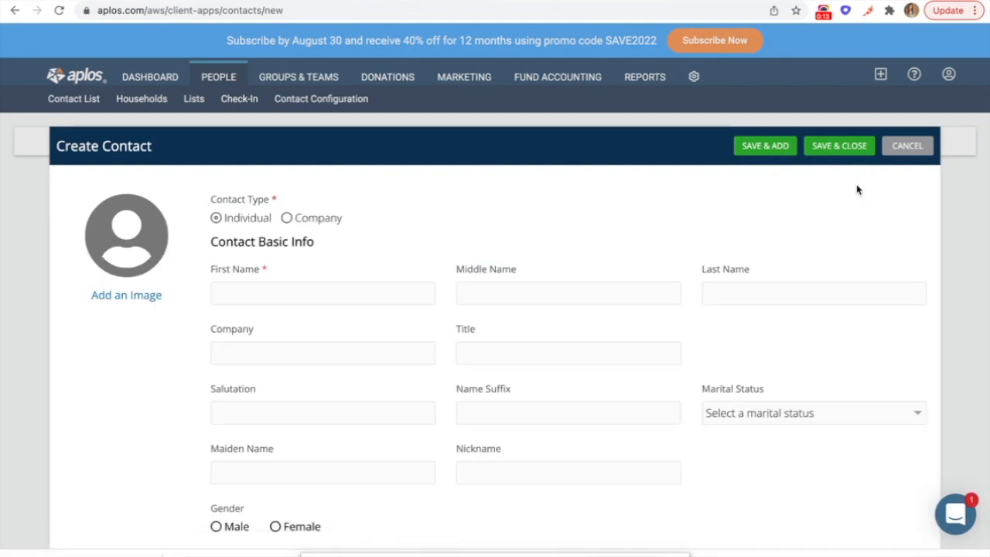
Step: Make the new contact a Company type and enter PEX as the company name
left_click(333, 219)
left_click(304, 344)
type("PEX")
Step: Save the PEX contact and go to the Fund Accounting Account List's Accounts section
left_click(829, 147)
mouse_move(519, 83)
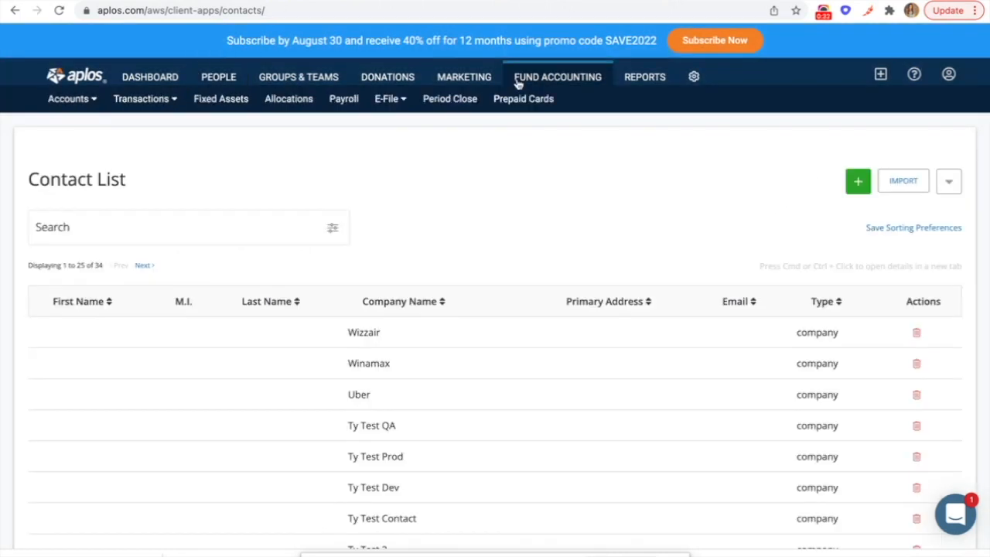
mouse_move(79, 104)
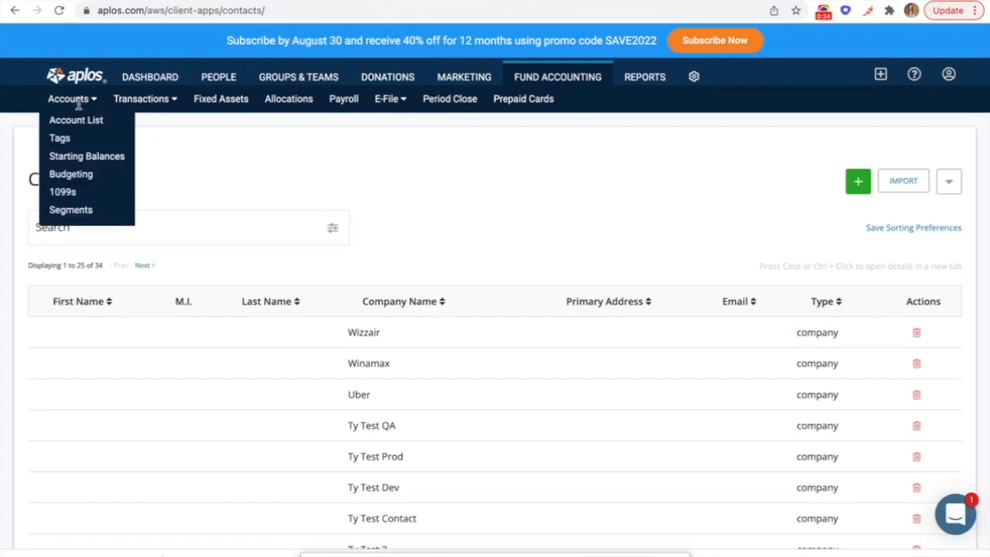
left_click(77, 122)
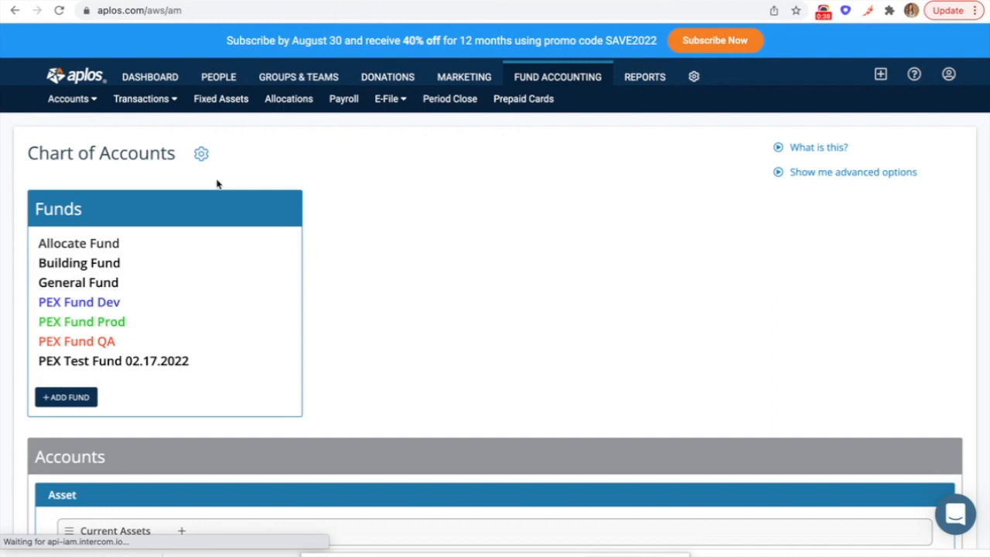
scroll(311, 283, "down", 5)
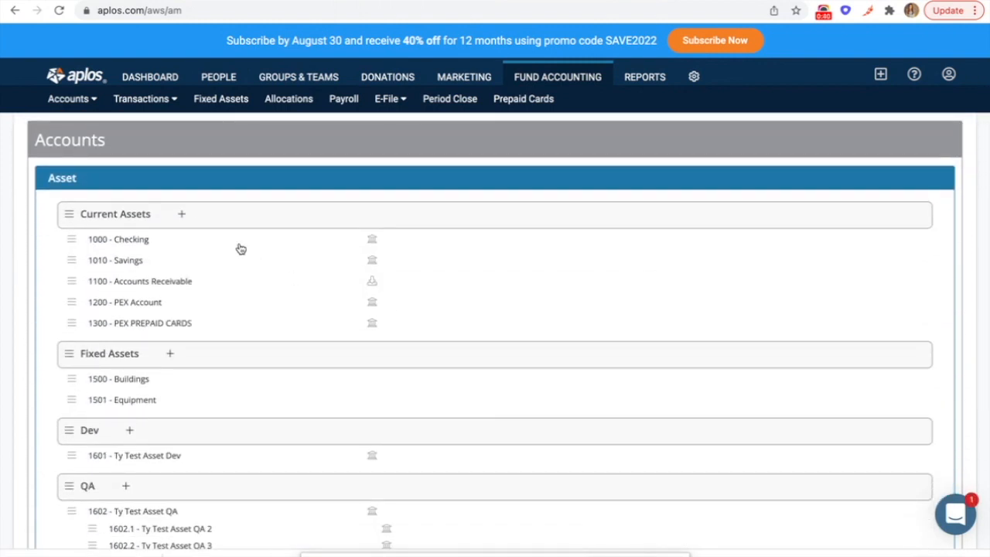
Step: Add current-asset account 1500 'PEX' used as a register, then go to Prepaid Cards
left_click(182, 216)
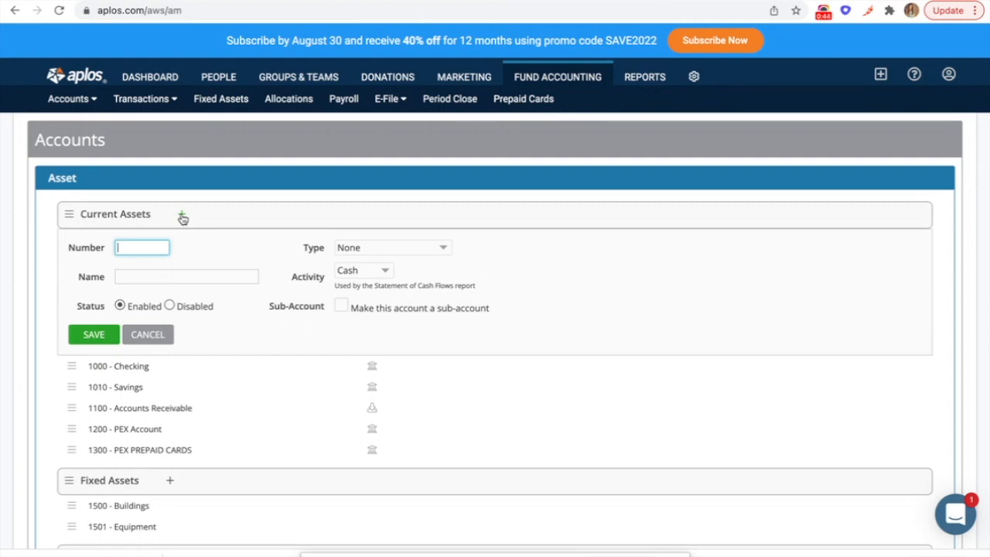
type("1500")
left_click(133, 277)
type("PEX")
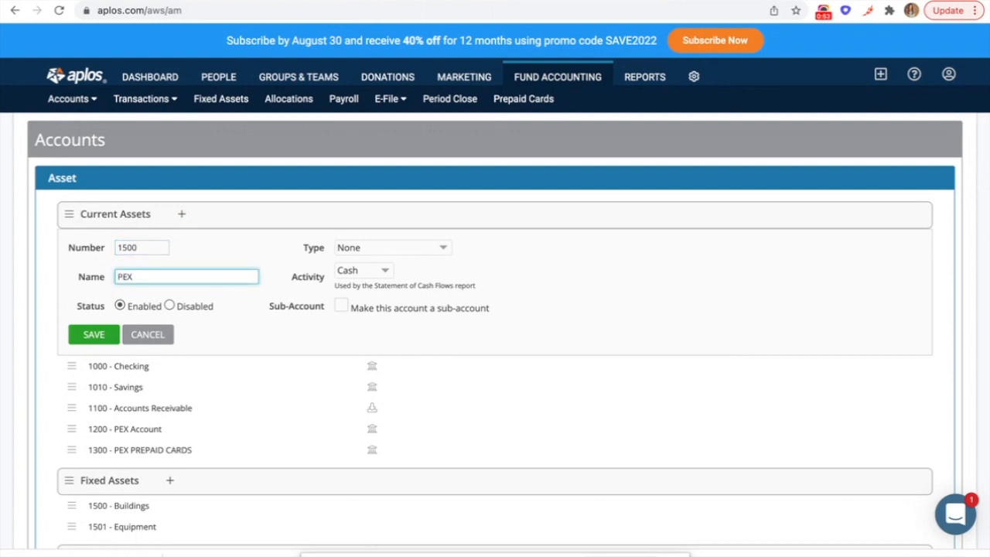
left_click(374, 250)
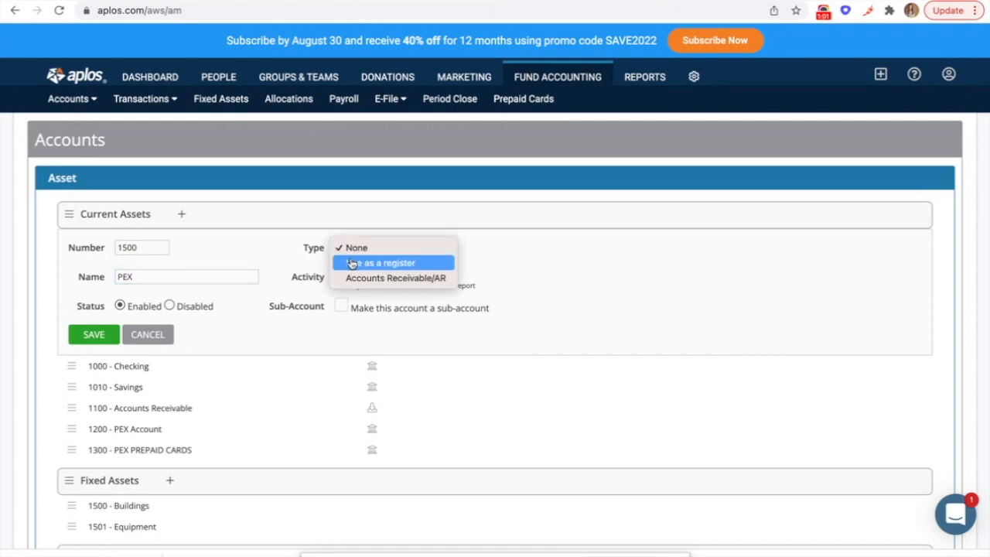
left_click(352, 262)
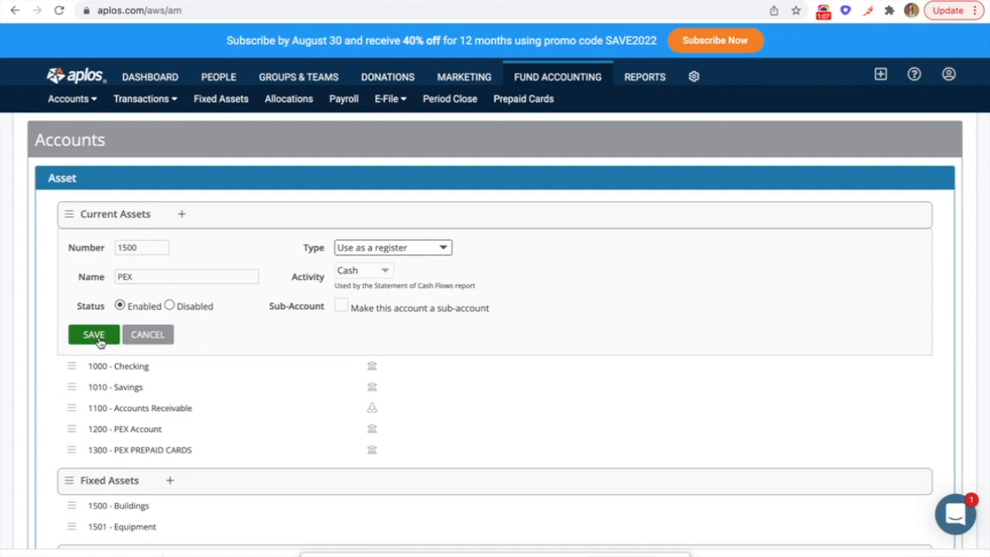
left_click(524, 100)
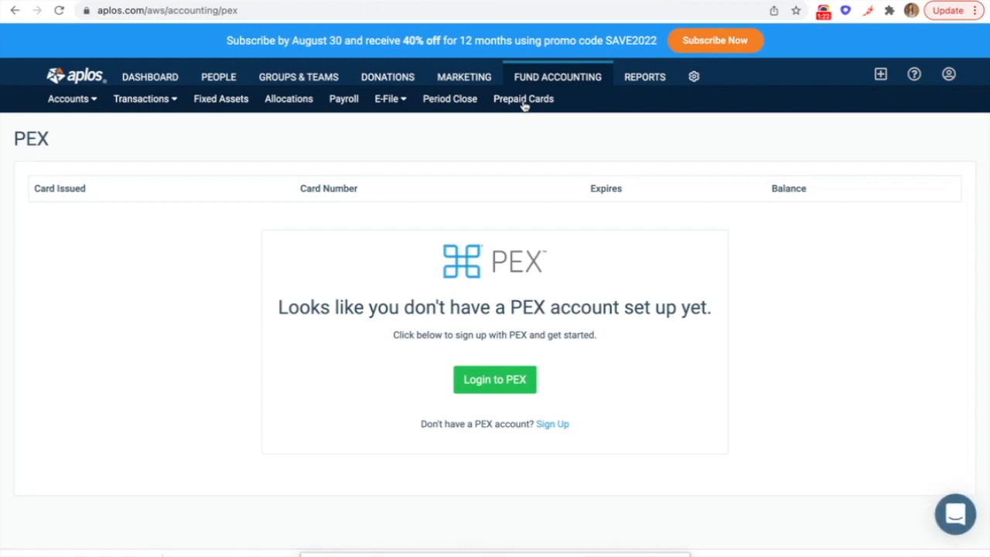
Step: Log in to PEX with the account e-mail and password
left_click(495, 383)
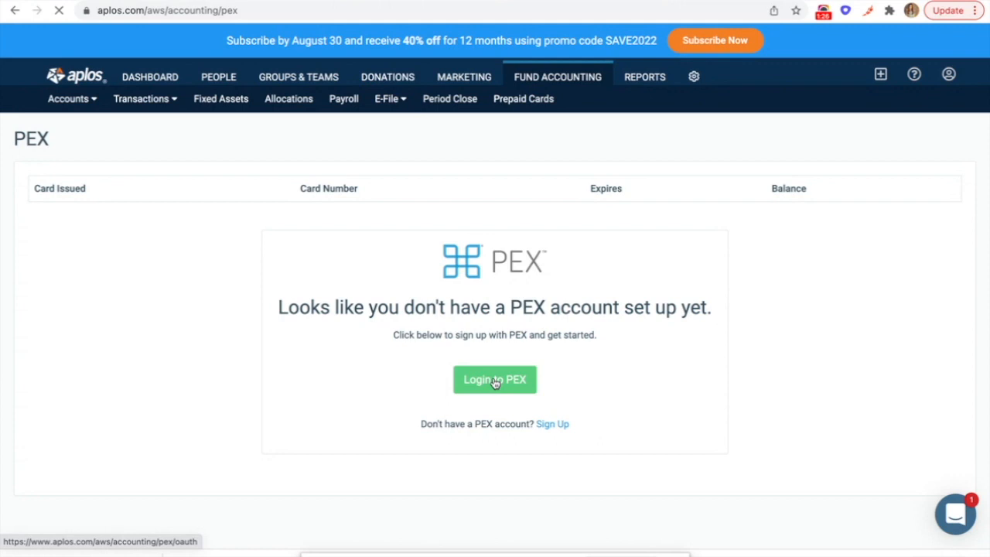
left_click(434, 254)
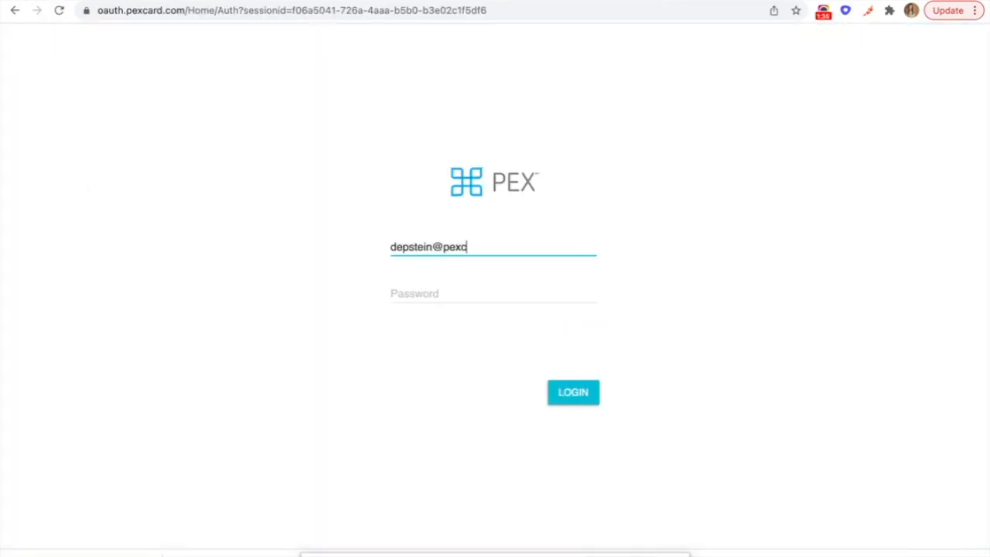
key("Tab")
type("••••••••")
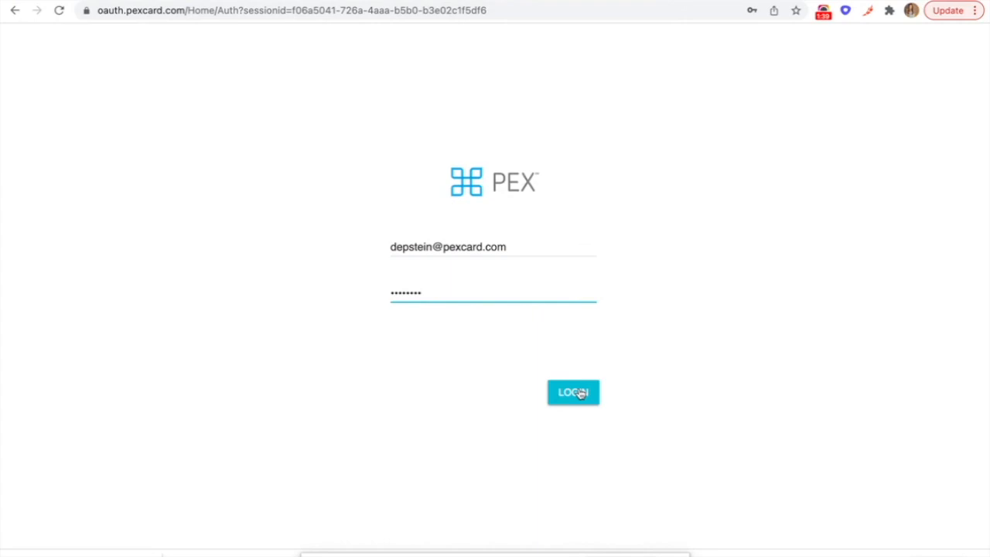
left_click(573, 392)
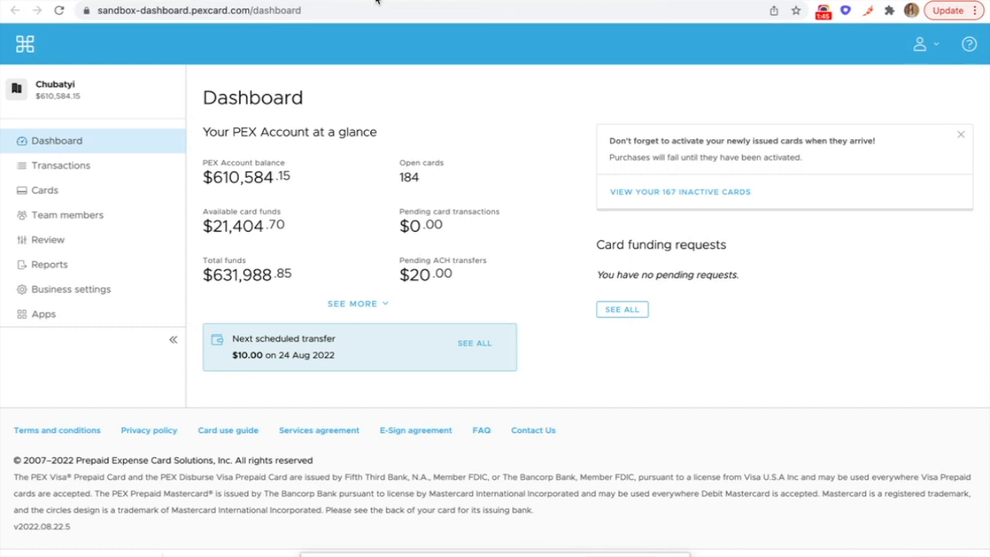
Step: Find the PEX Connector for Aplos among the Available apps and open it
left_click(48, 317)
left_click(291, 133)
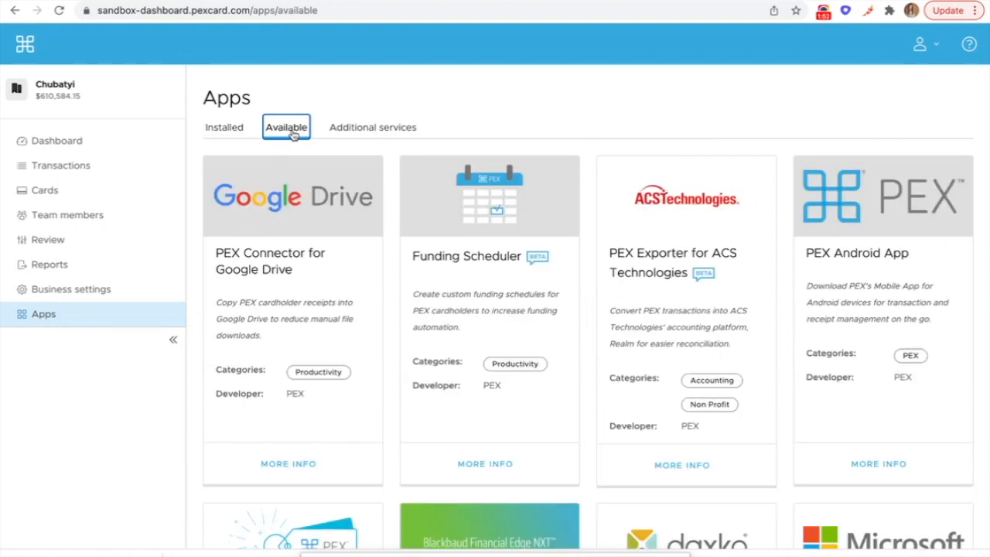
scroll(374, 257, "down", 17)
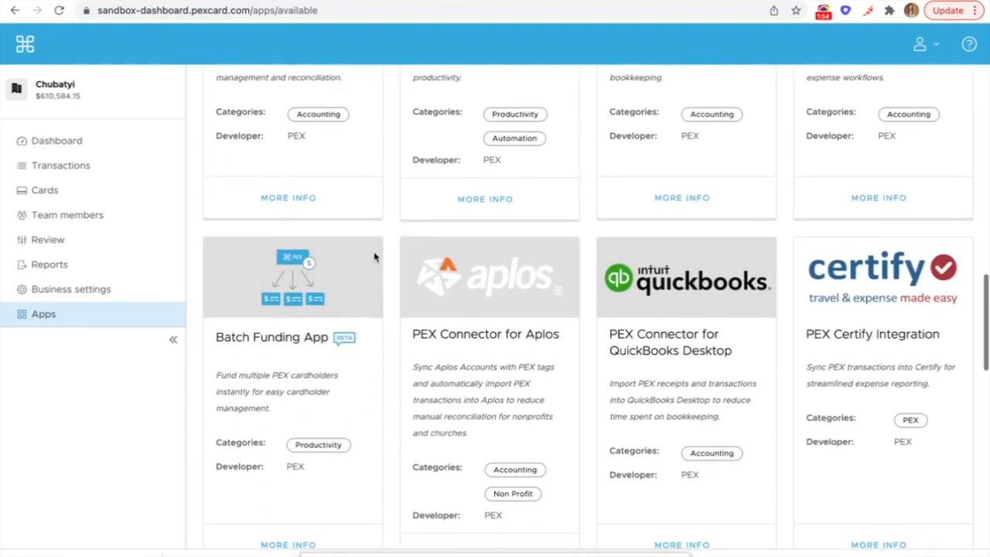
scroll(374, 257, "down", 1)
left_click(449, 278)
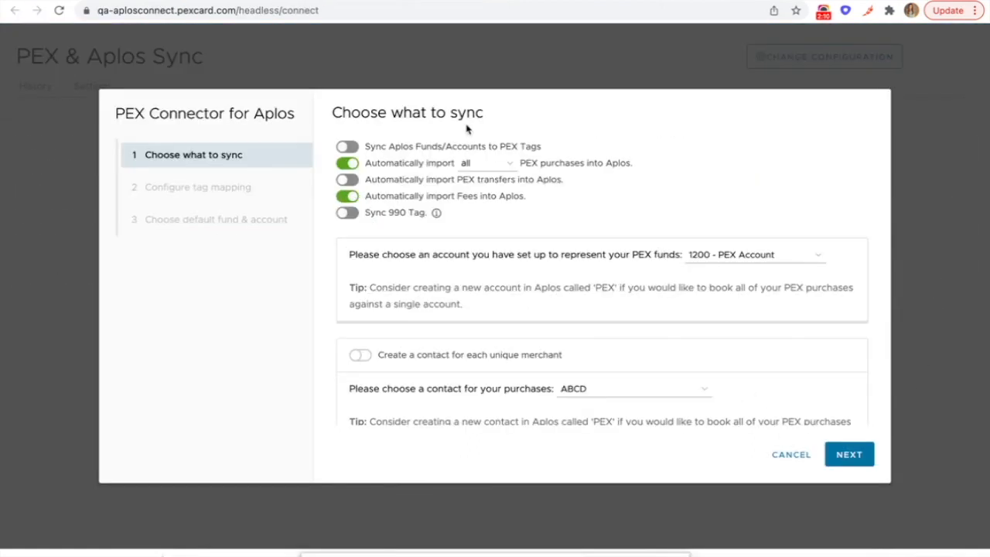
Step: Enable Aplos fund/account tag sync, import only approved purchases, and auto-import PEX transfers
left_click(348, 148)
left_click(348, 148)
left_click(466, 171)
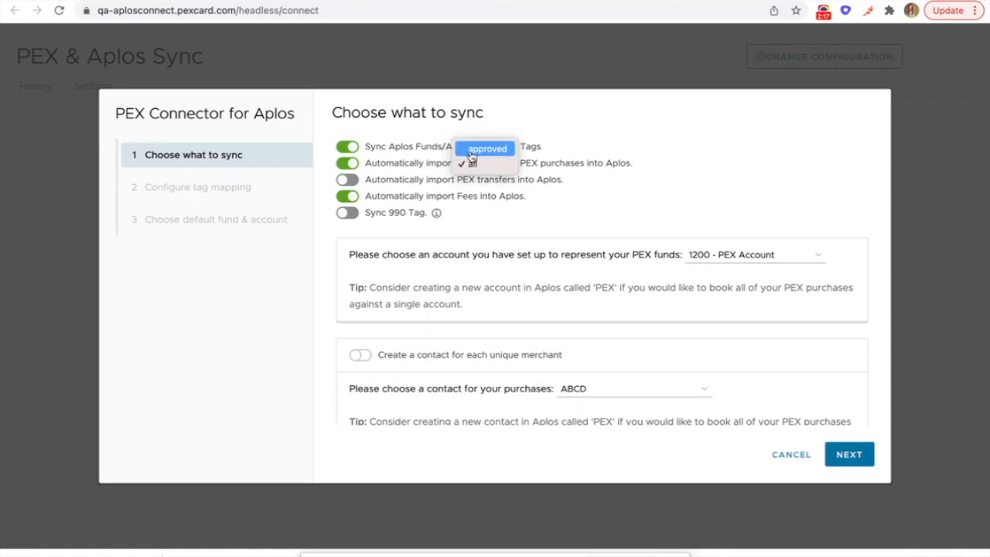
left_click(472, 149)
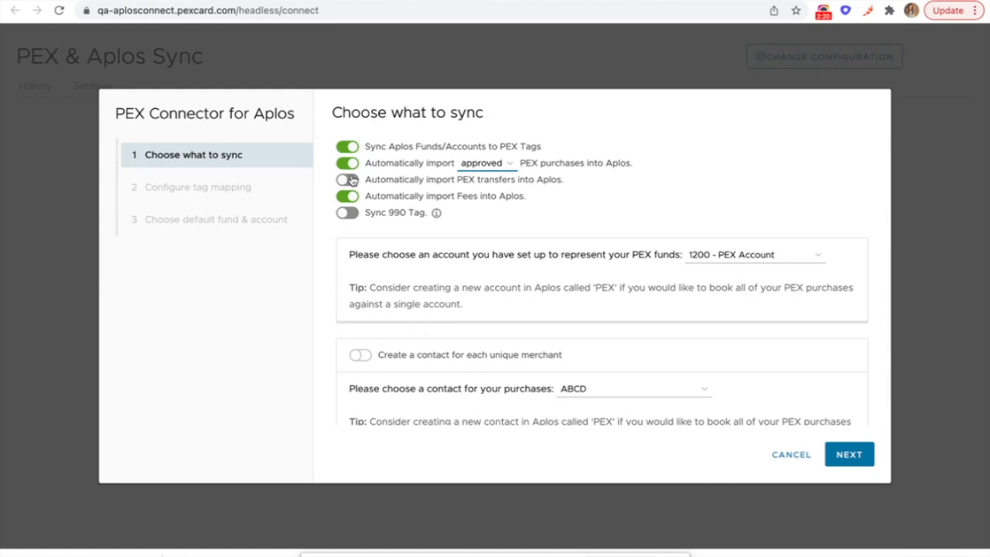
scroll(351, 179, "down", 1)
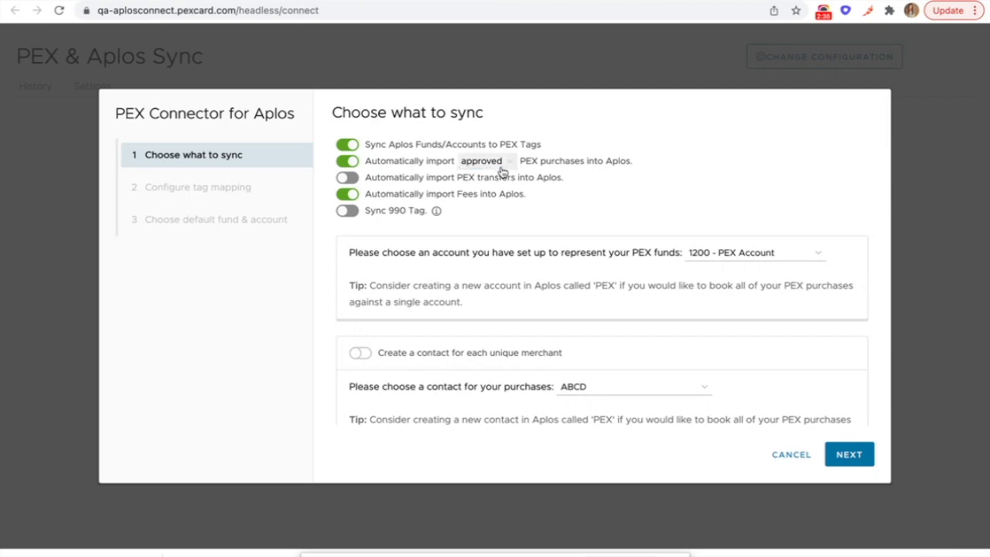
left_click(352, 178)
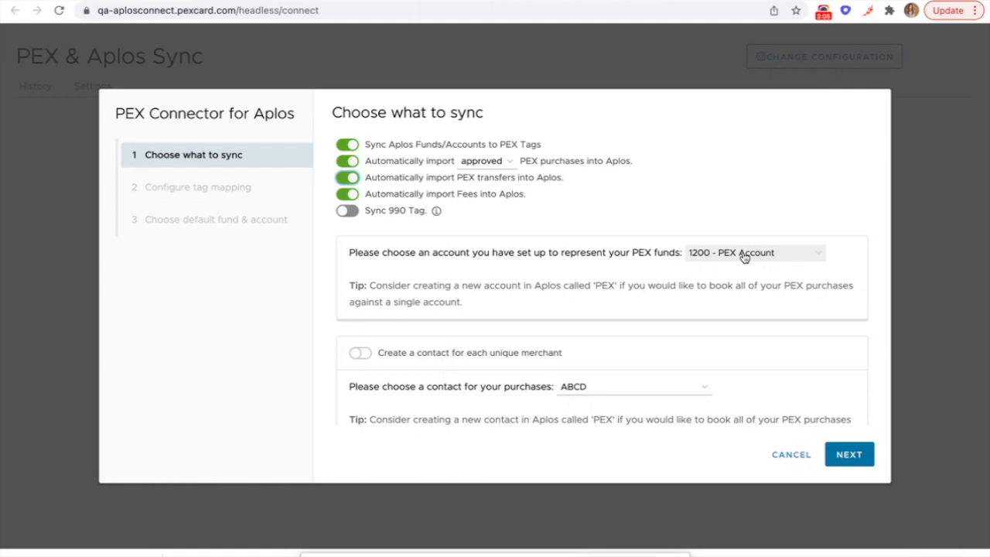
Step: Choose PEX as the contact for imported purchases
scroll(488, 340, "down", 2)
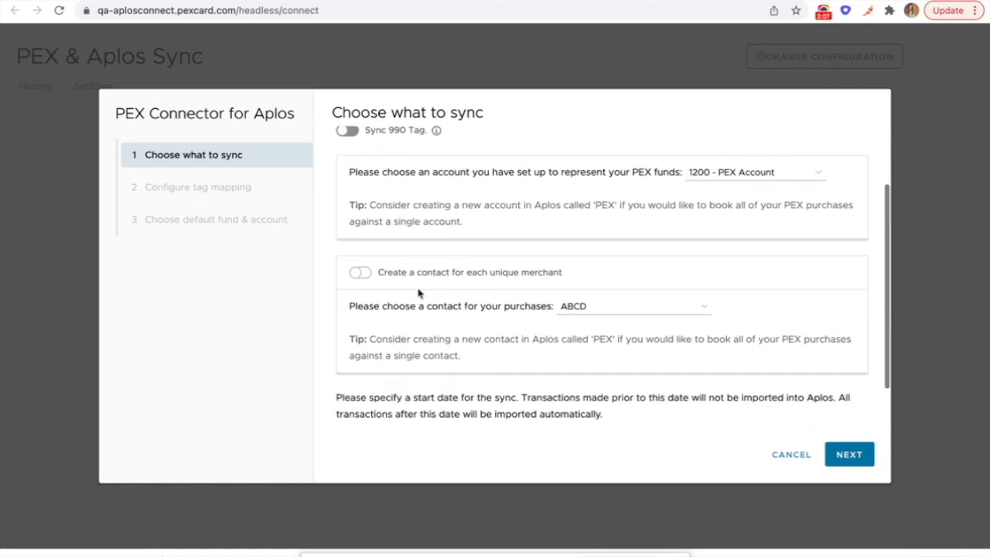
left_click(586, 308)
scroll(594, 317, "down", 3)
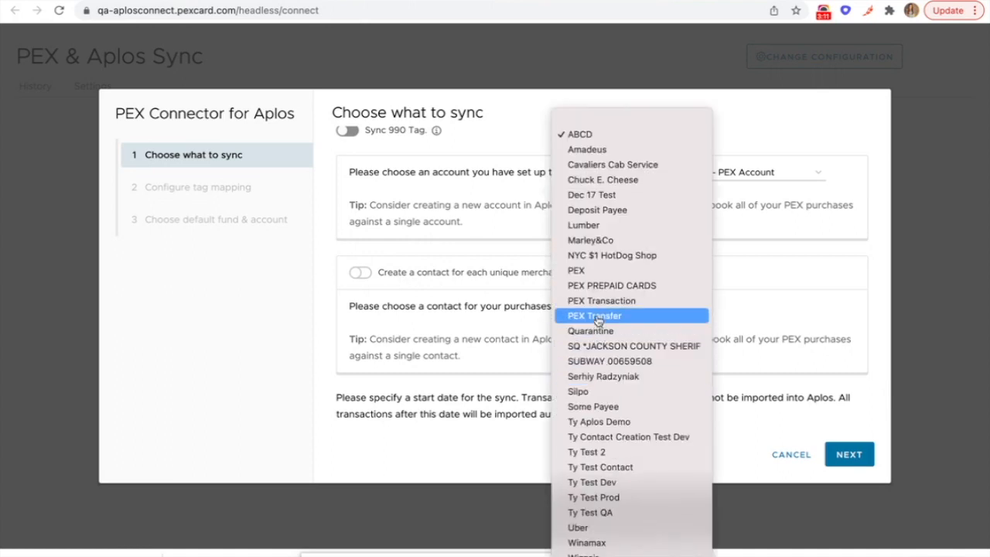
left_click(594, 270)
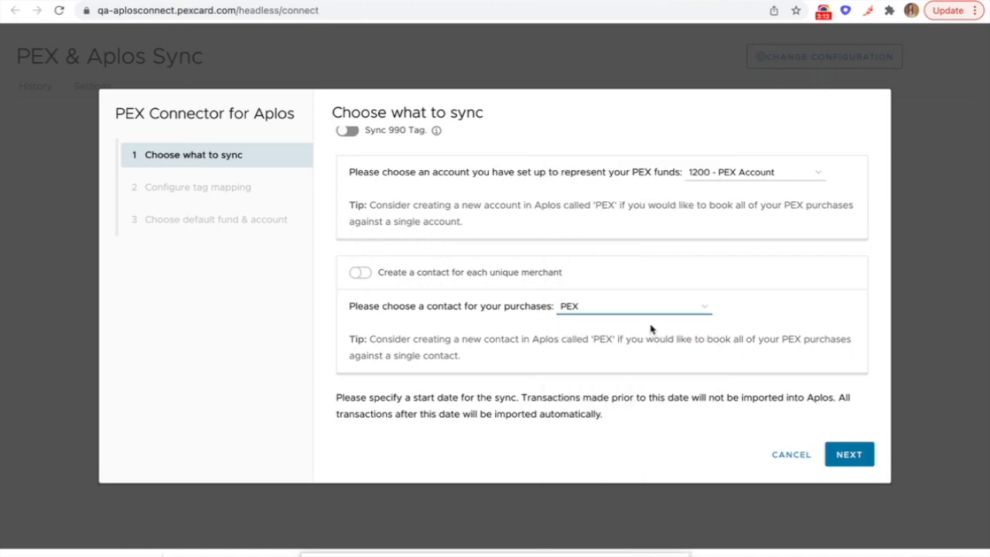
Step: Set the sync start date to 12/28/2021 and proceed
scroll(651, 329, "down", 2)
left_click(550, 397)
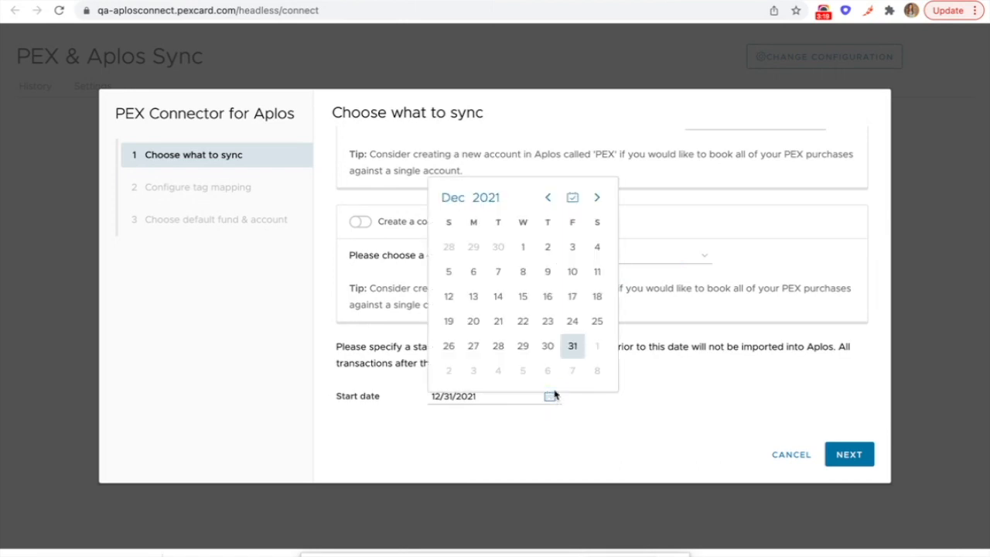
left_click(556, 371)
left_click(849, 454)
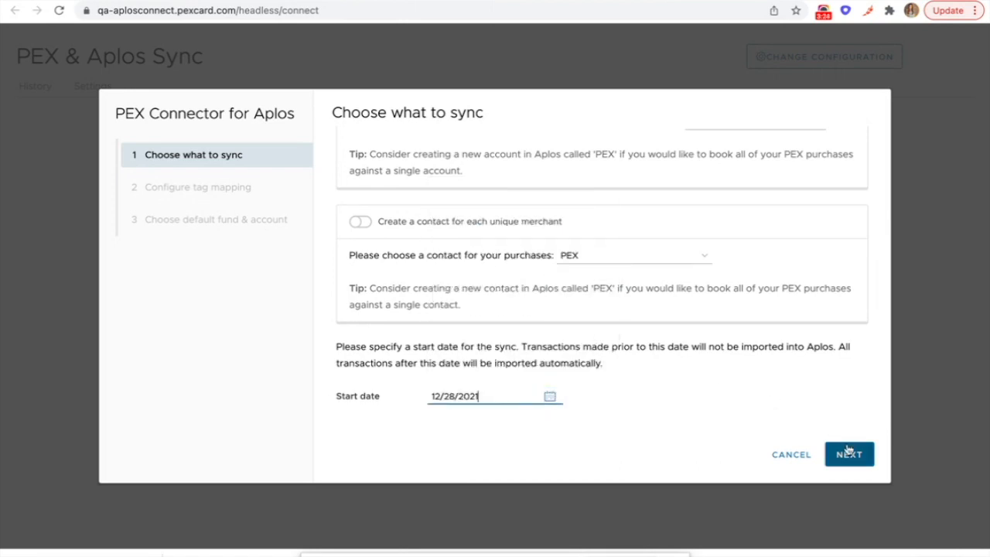
Step: Keep Aplos Fund as Fund's PEX tag and sync its options from Aplos
scroll(482, 247, "up", 2)
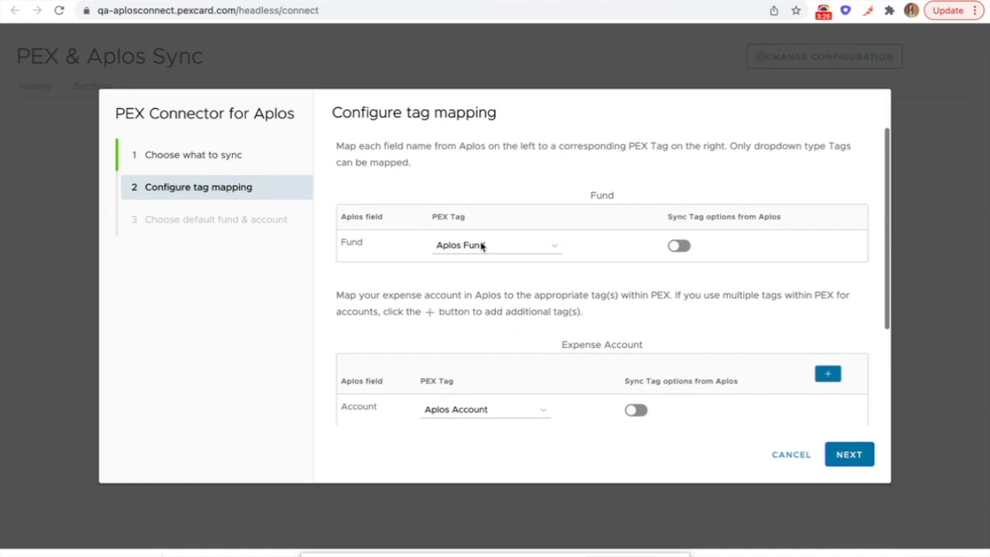
left_click(464, 254)
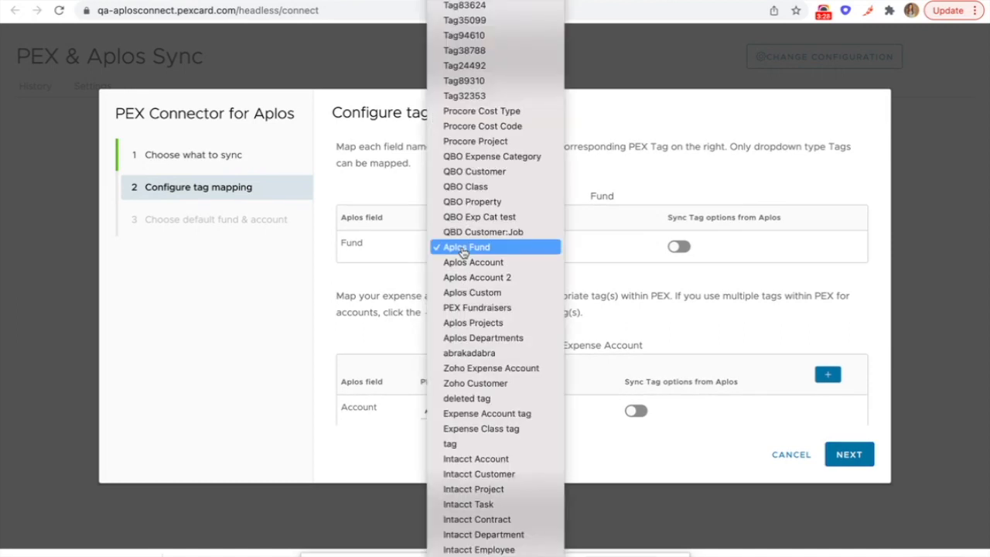
left_click(465, 249)
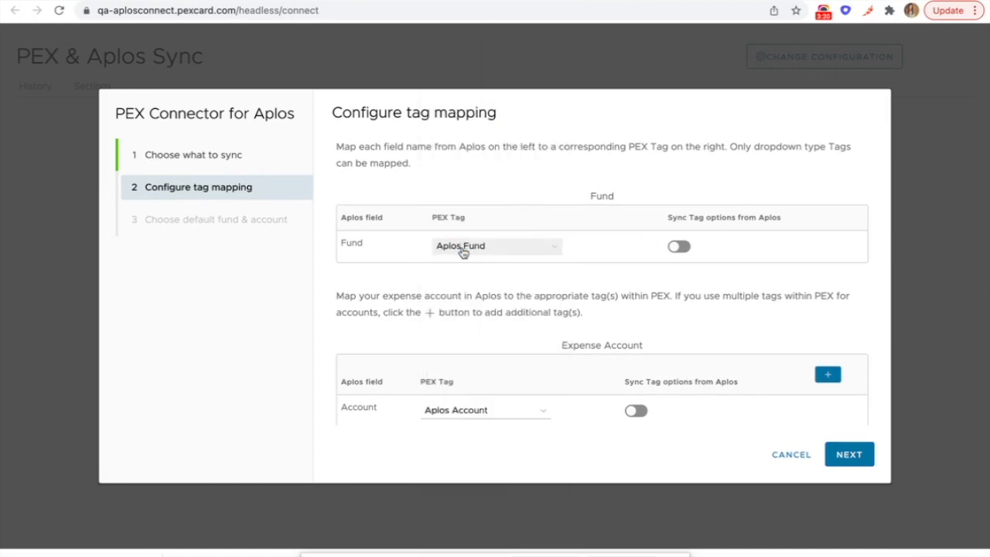
left_click(680, 246)
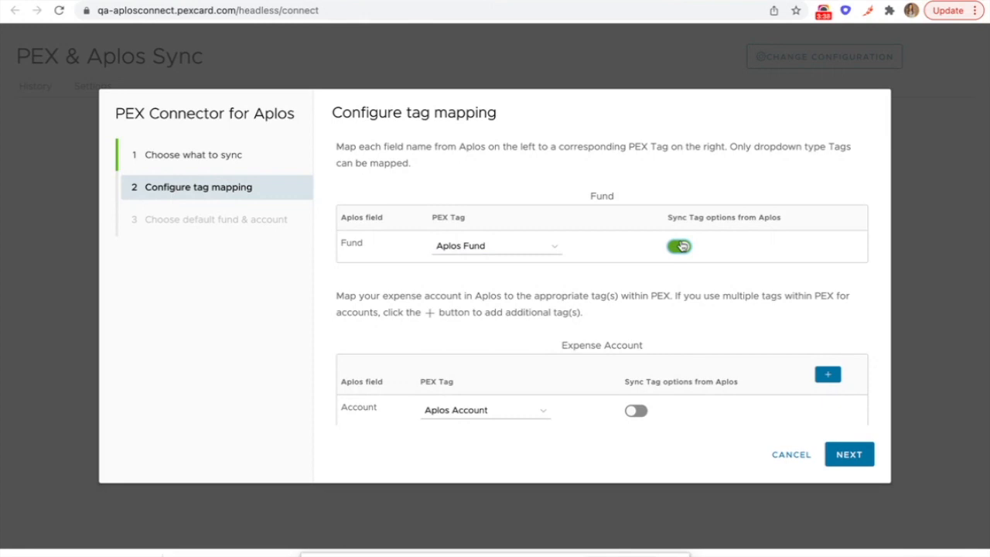
Step: Keep Aplos Account as Account's PEX tag and sync its options from Aplos
scroll(666, 256, "down", 3)
left_click(529, 265)
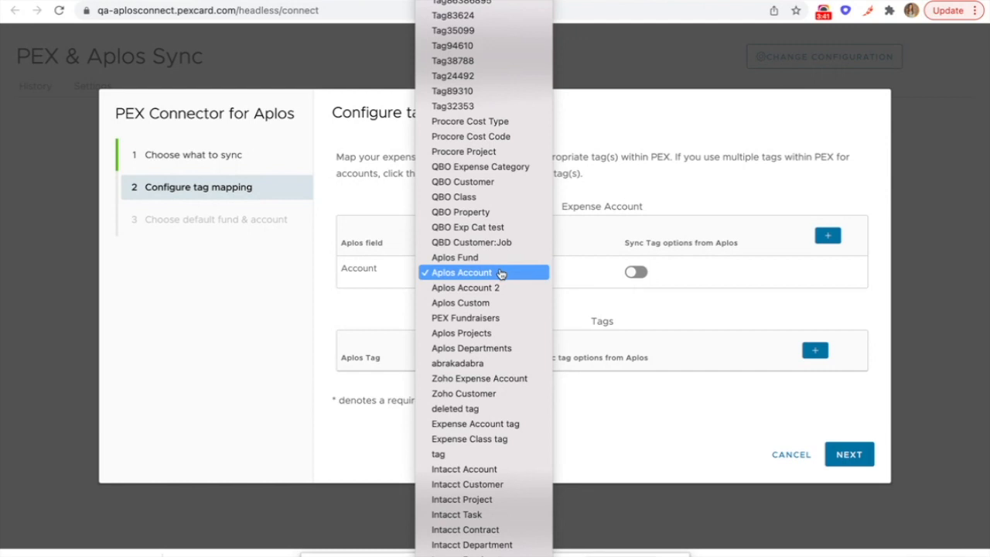
left_click(500, 273)
left_click(636, 273)
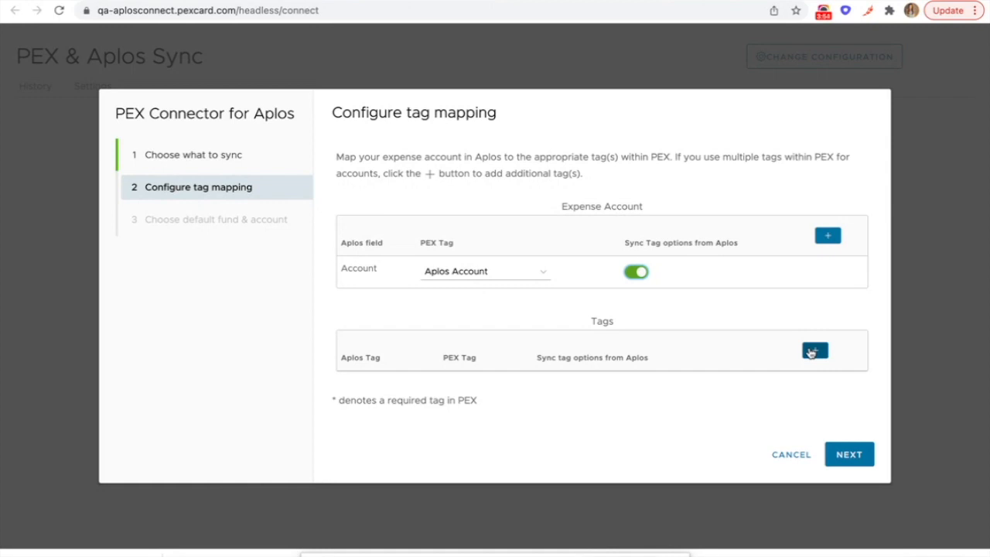
Step: Add a Custom to bc9c3d6124034ce4a52a tag mapping with Aplos option sync, then continue
left_click(813, 351)
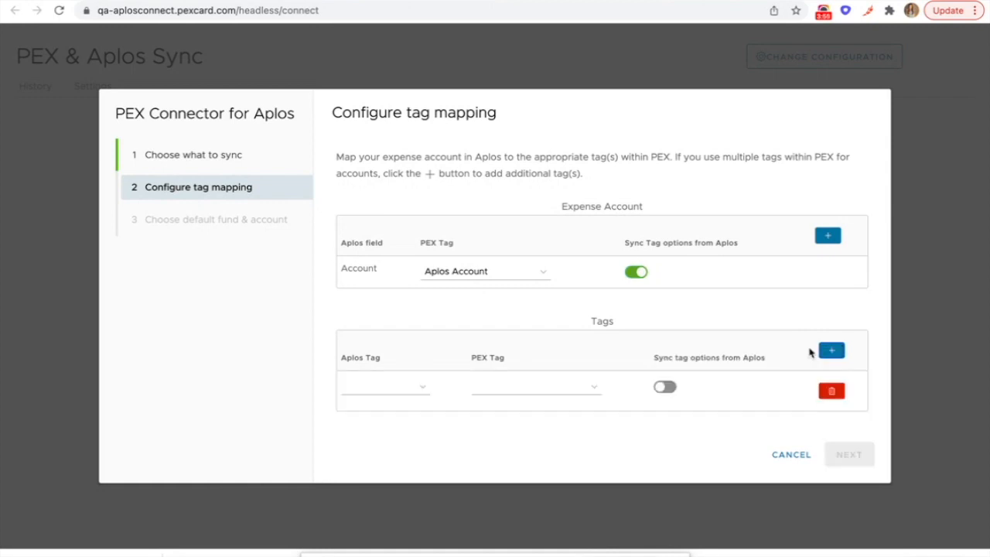
left_click(409, 399)
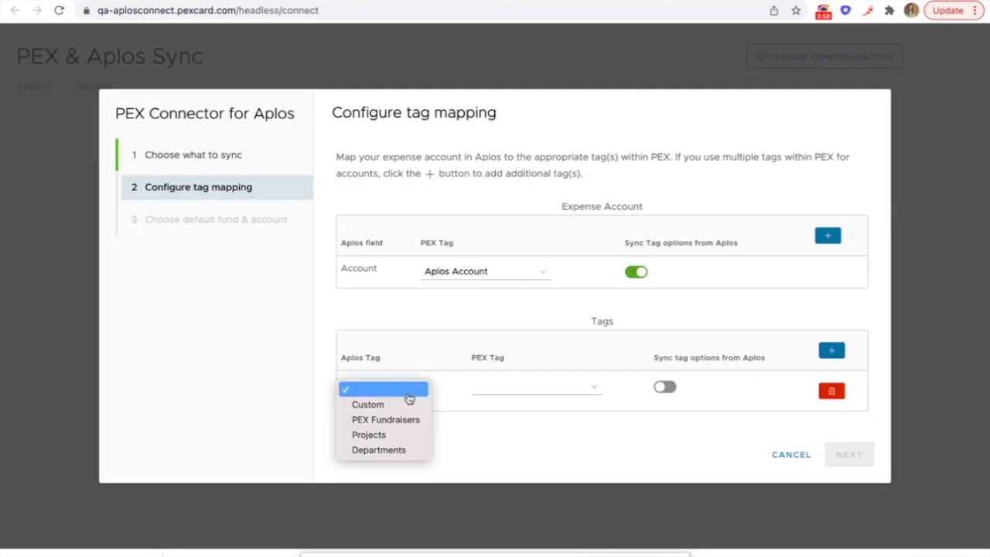
left_click(402, 406)
left_click(487, 393)
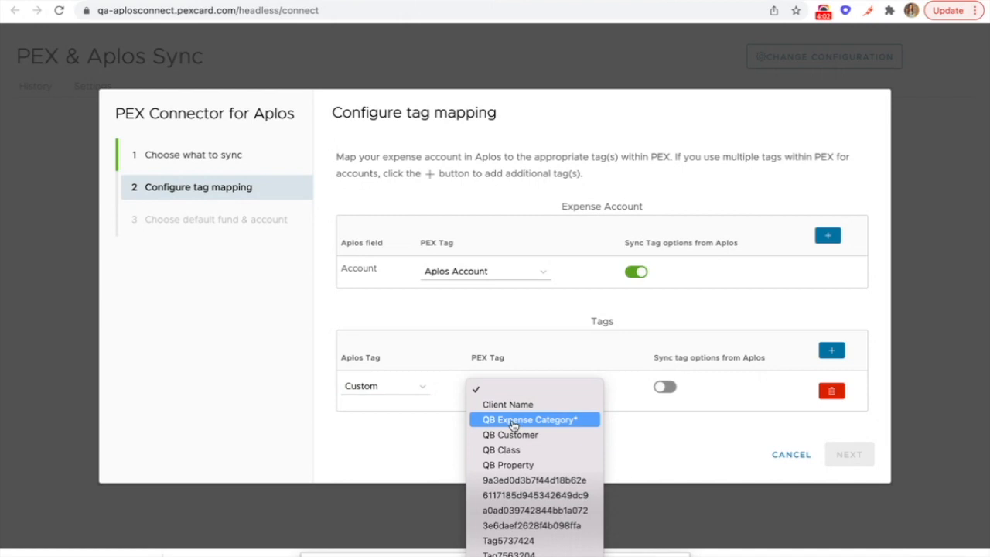
scroll(514, 465, "down", 5)
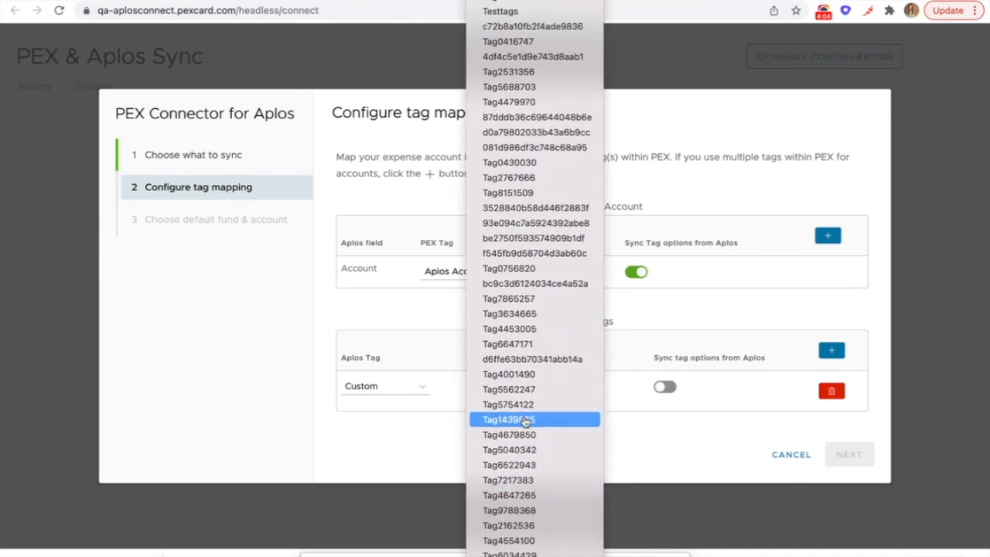
left_click(524, 283)
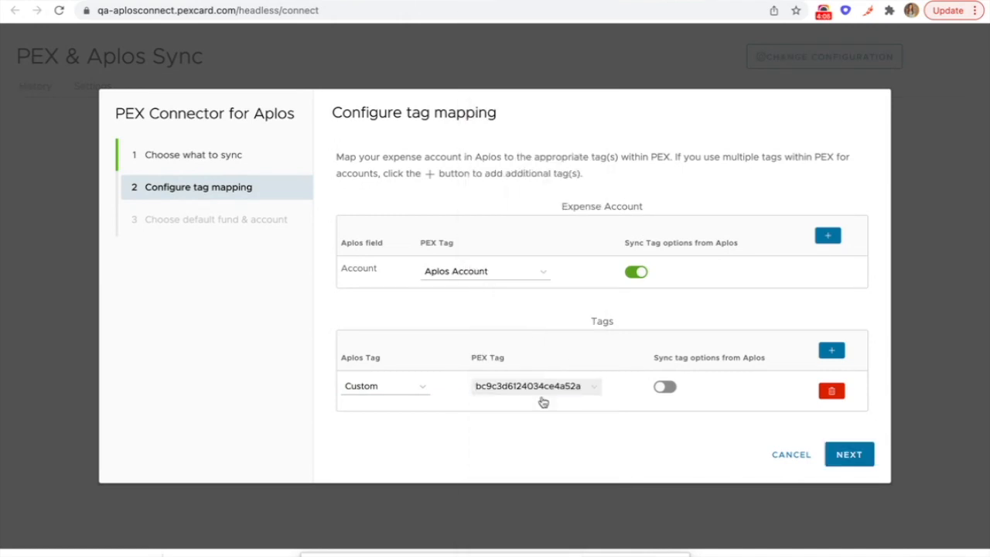
left_click(665, 389)
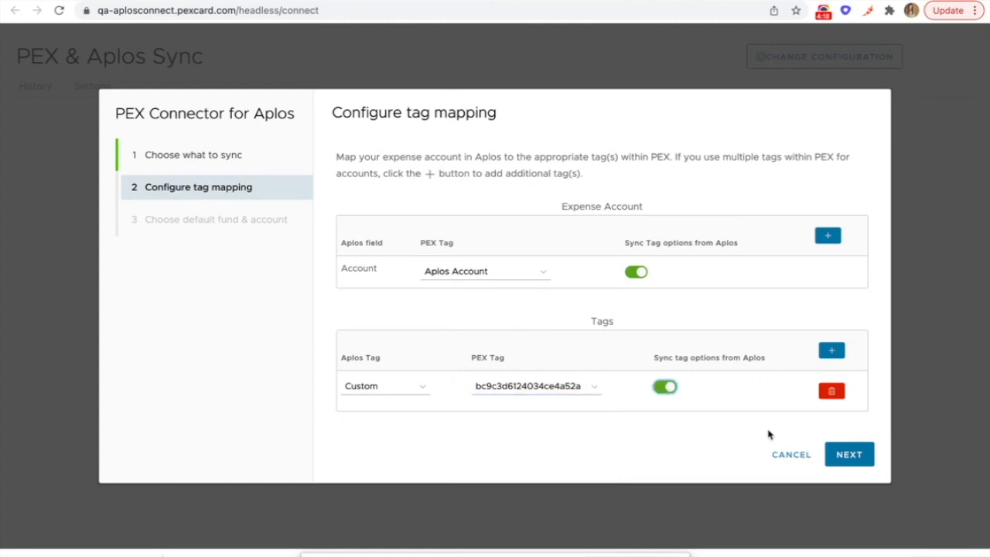
left_click(849, 454)
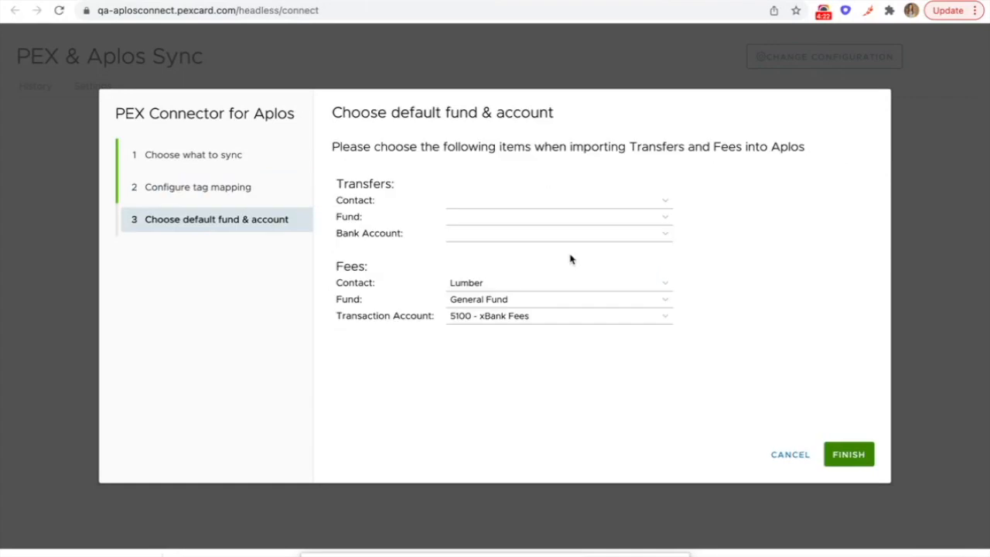
Step: Set transfer defaults: contact PEX, fund General Fund, bank account 1000 - Checking
left_click(478, 200)
key("p")
key("Return")
left_click(470, 223)
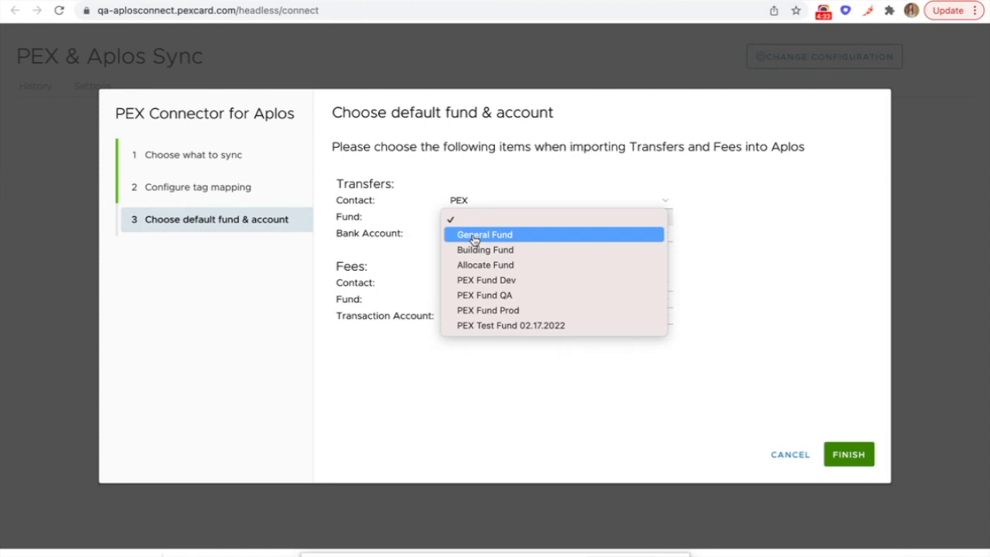
left_click(475, 239)
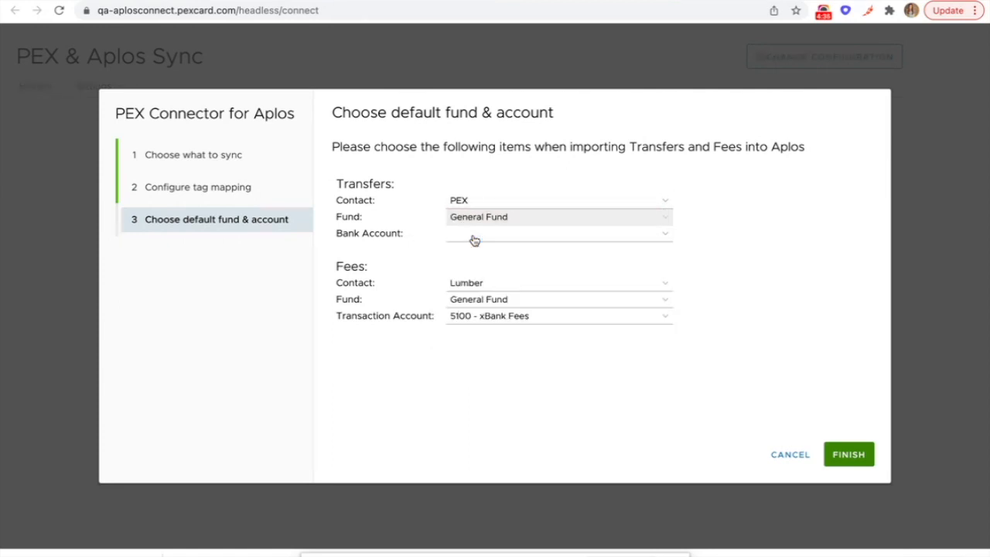
left_click(474, 241)
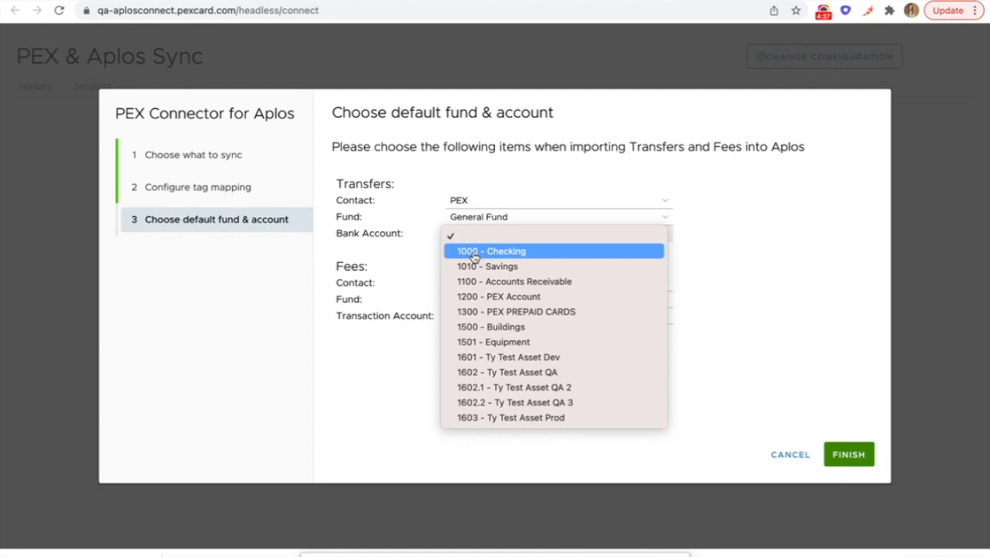
left_click(475, 257)
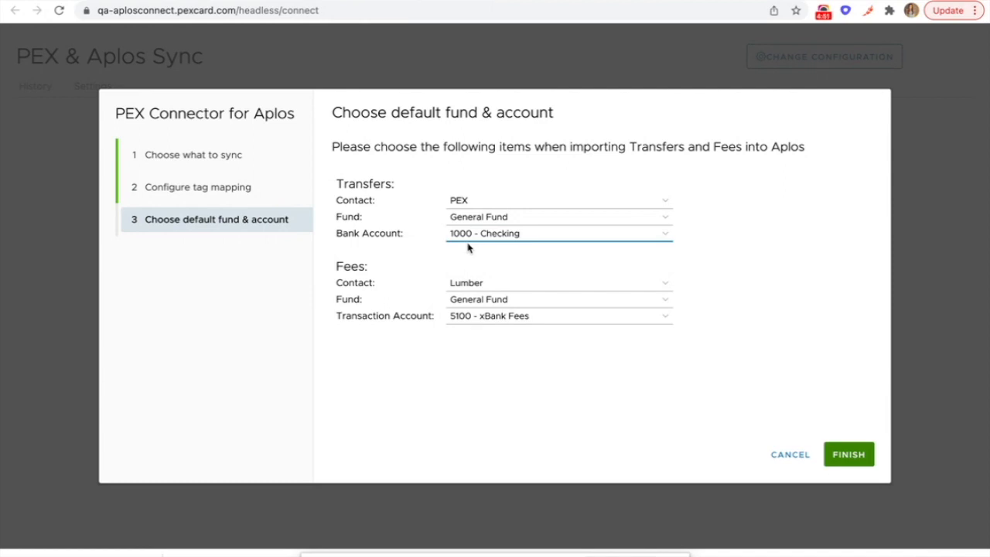
Step: Set fees contact to PEX, keeping General Fund and 5100 - xBank Fees
left_click(461, 284)
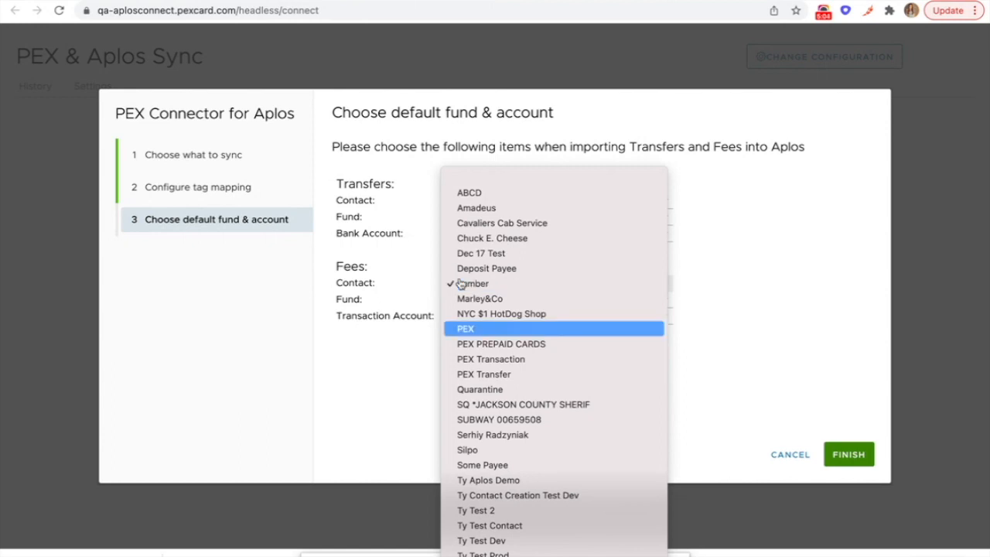
key("Return")
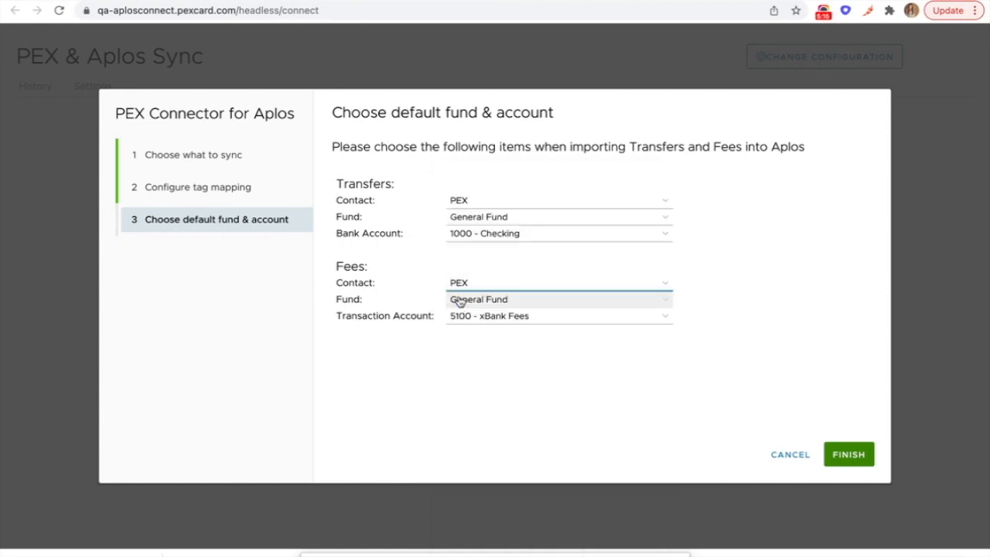
left_click(460, 302)
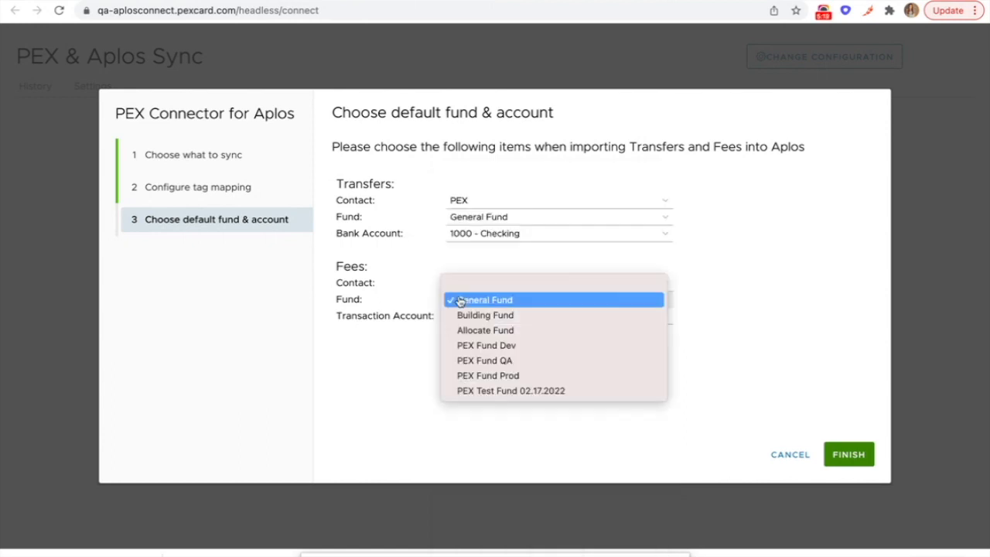
left_click(460, 300)
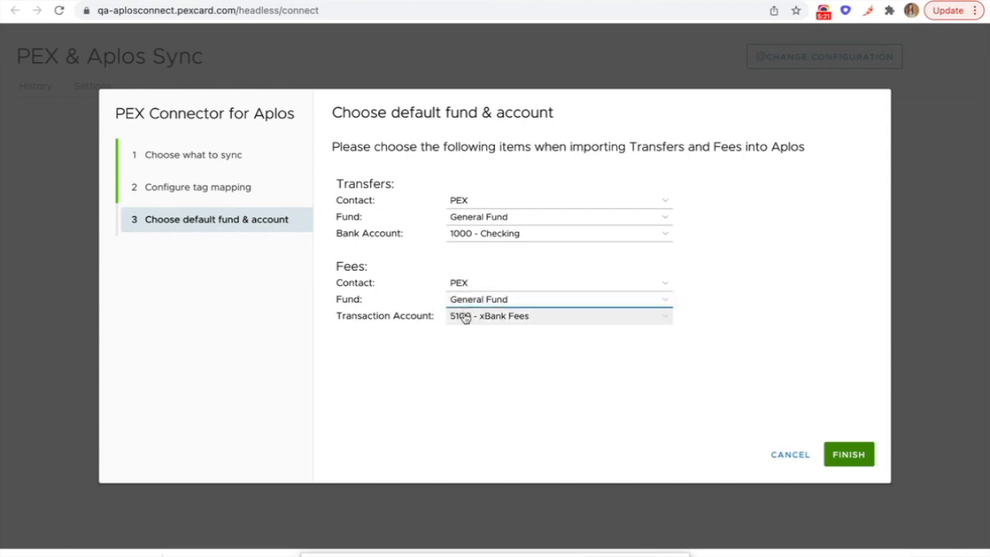
left_click(464, 316)
left_click(465, 317)
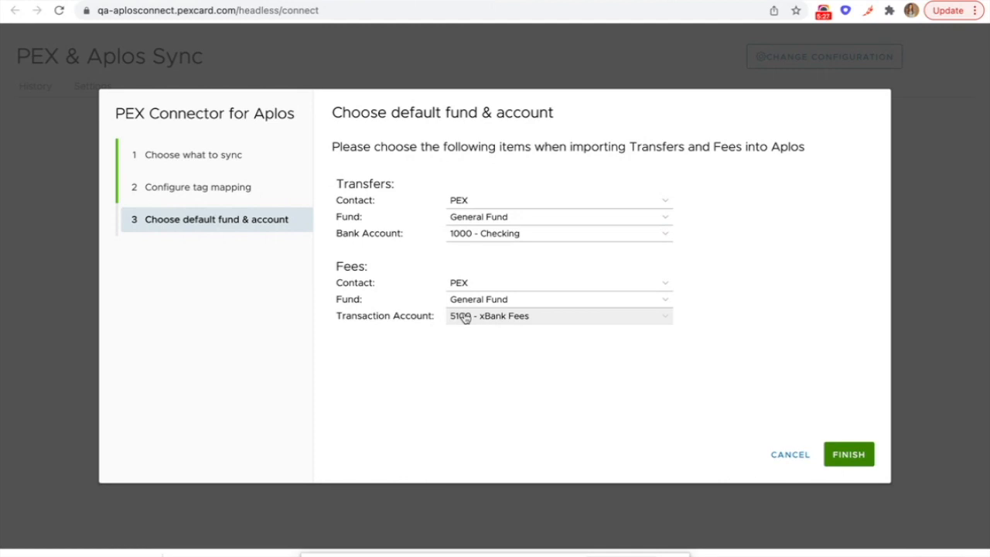
Step: Finish the connector setup, review the saved settings, and view the daily Transactions sync history
left_click(838, 457)
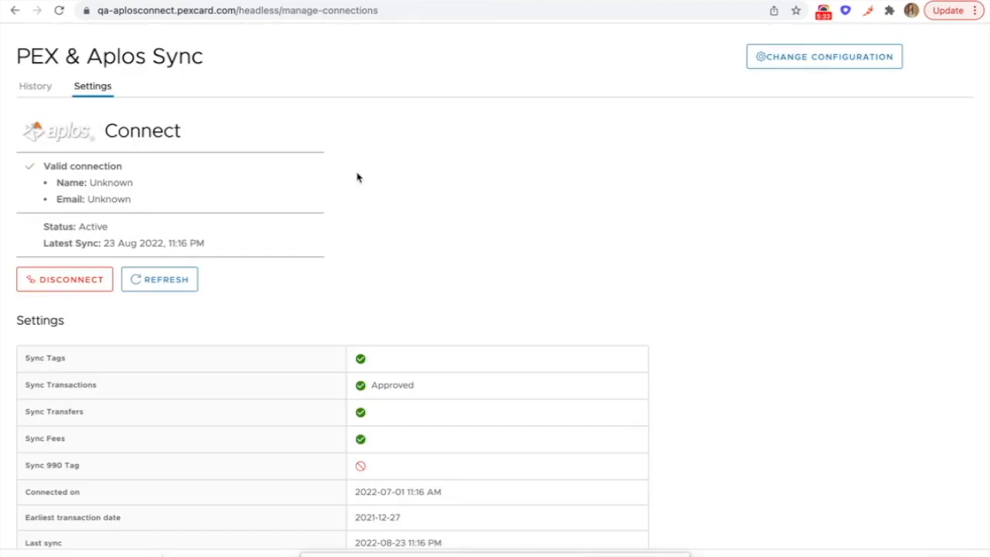
scroll(356, 177, "down", 3)
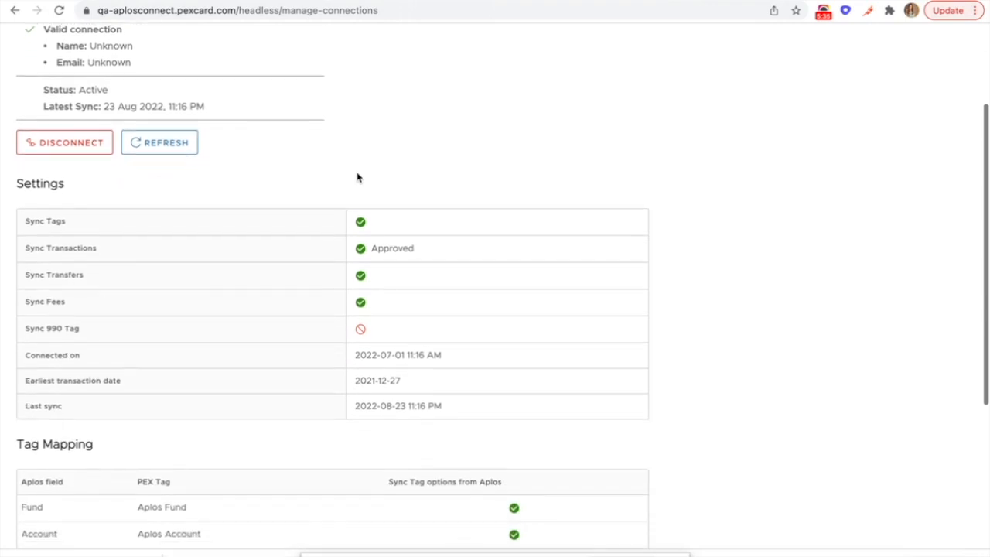
scroll(357, 177, "down", 2)
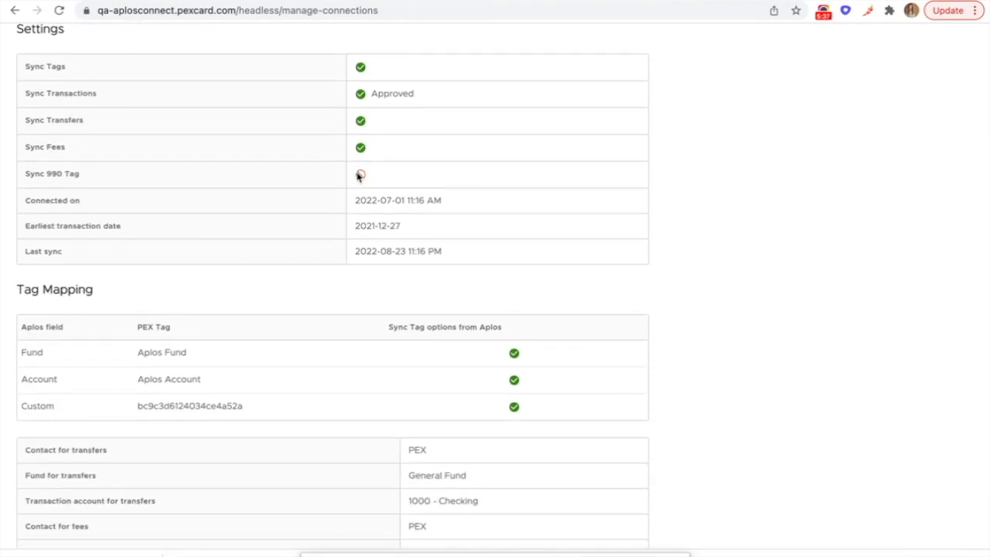
scroll(358, 177, "up", 5)
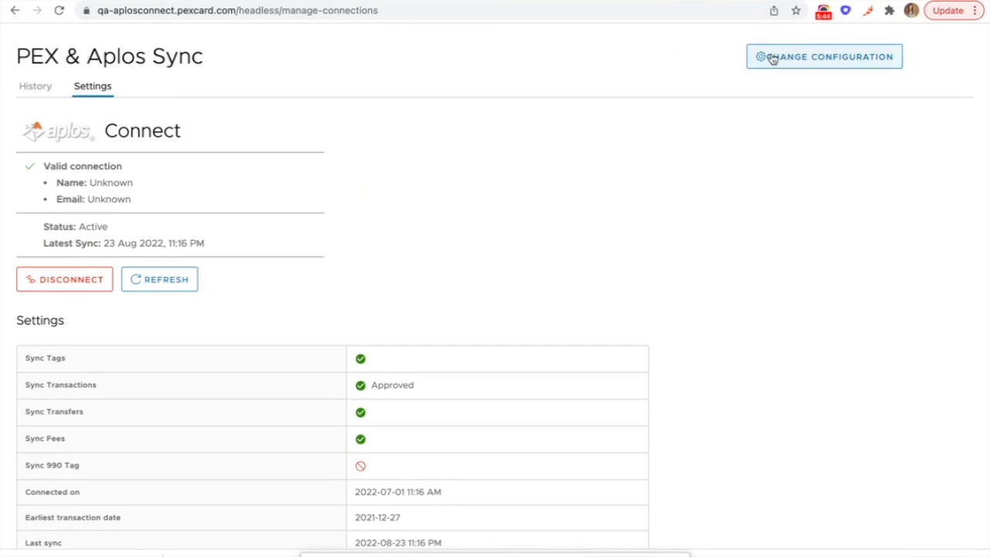
left_click(35, 86)
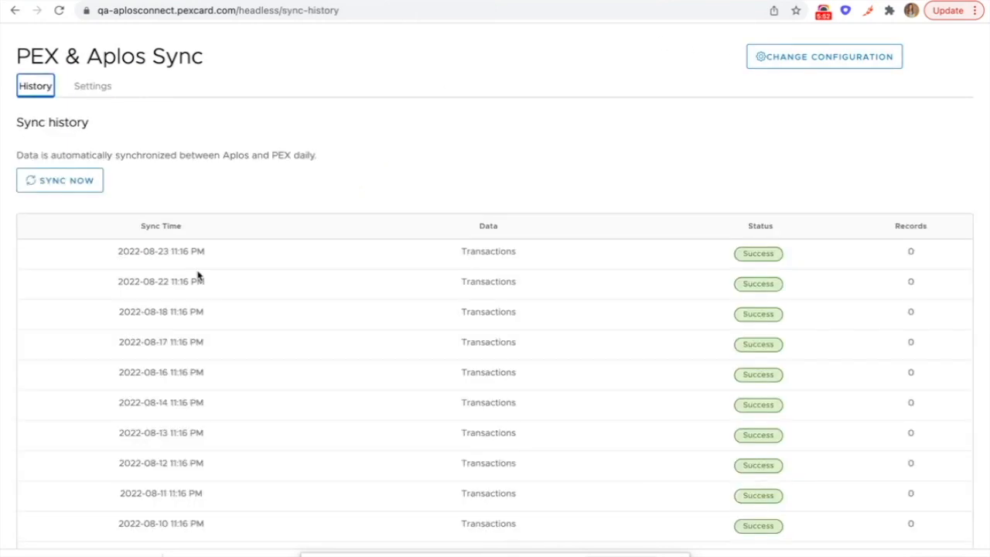